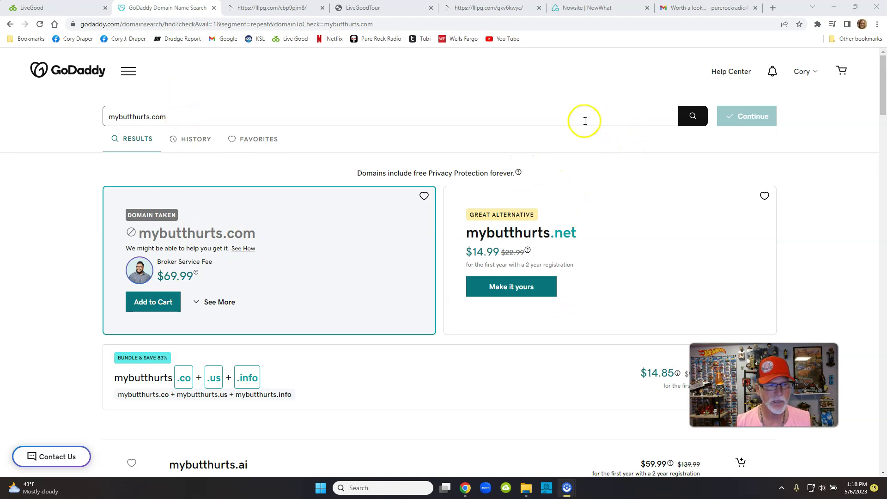
Open the My Products page of the signed-in GoDaddy account
click(804, 72)
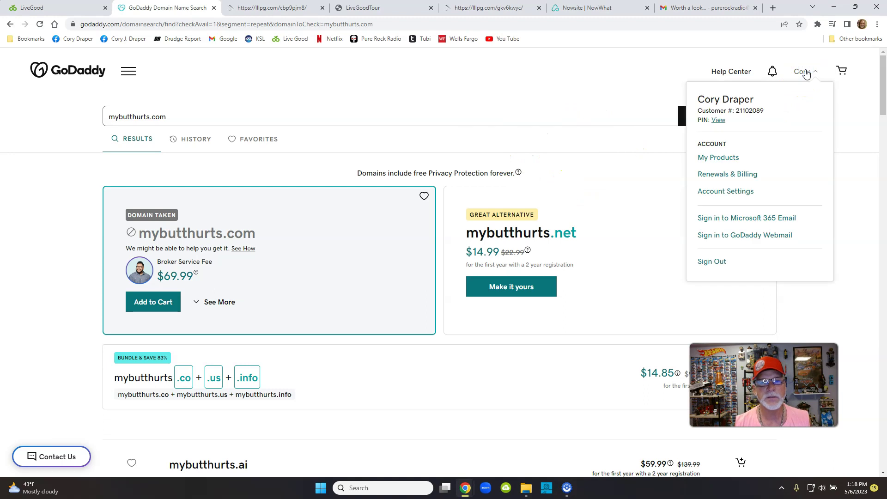
click(711, 158)
click(712, 158)
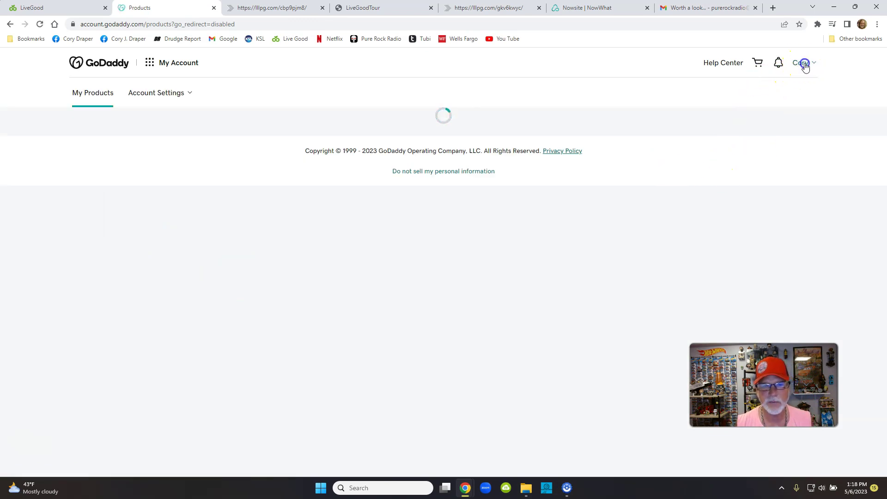
click(803, 65)
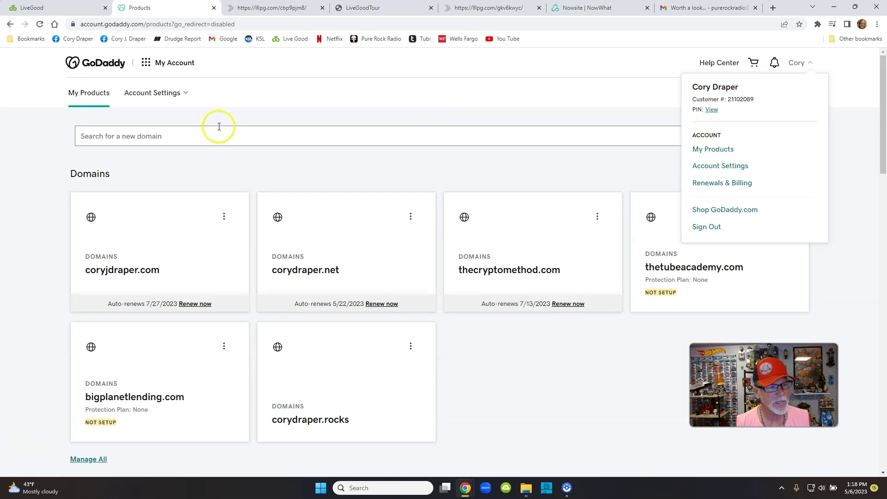
Look through the owned domains on the products page and open the full domain portfolio
scroll(221, 117, down, 2)
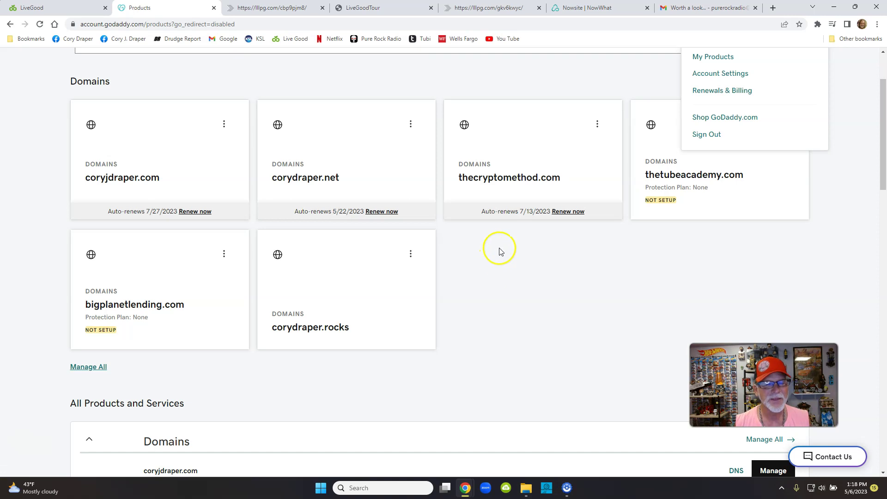
scroll(554, 263, down, 4)
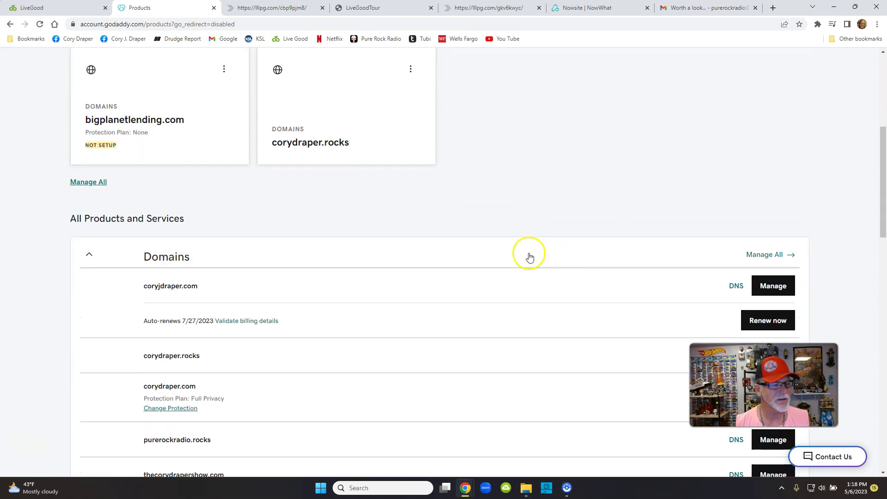
scroll(495, 244, up, 5)
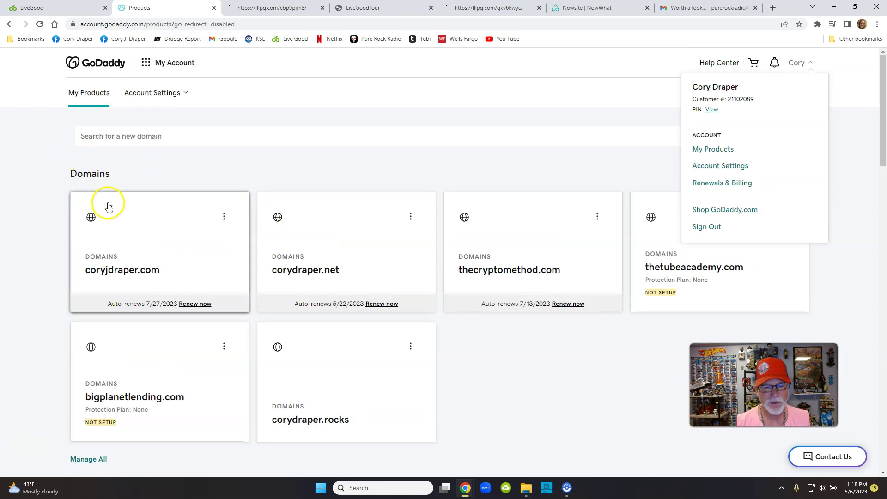
scroll(109, 202, down, 3)
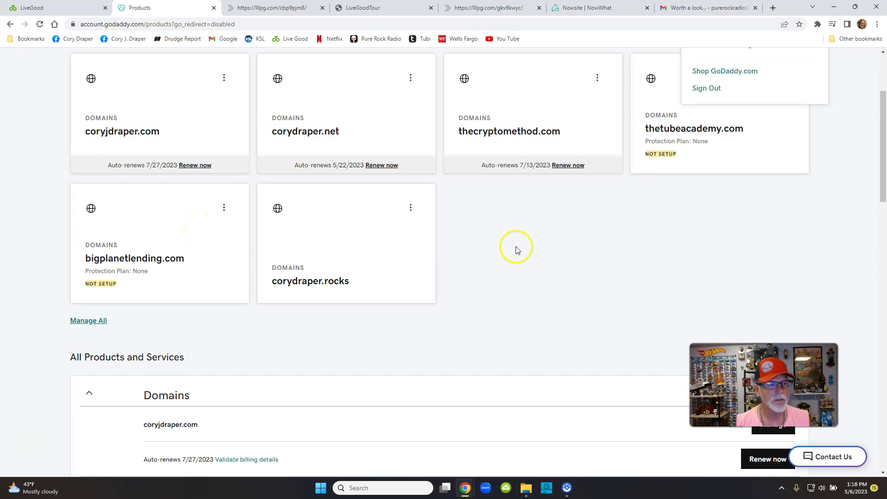
click(83, 322)
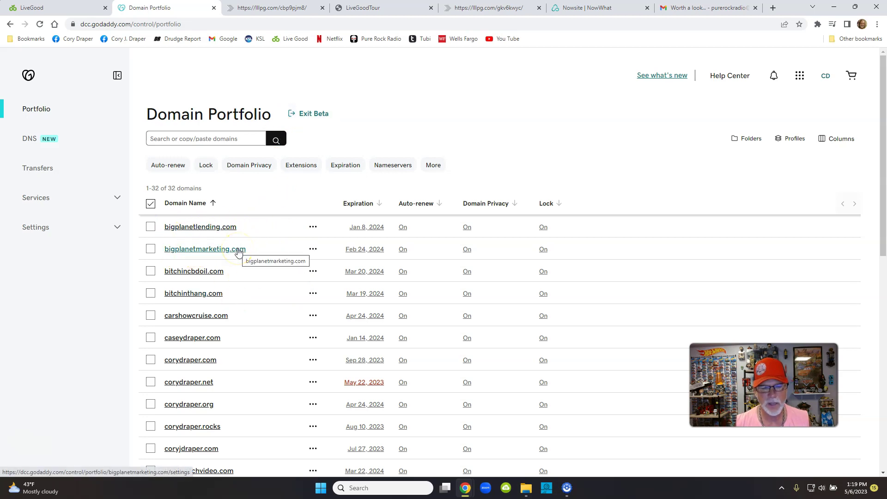
Open DNS management for bigplanetmarketing.com and go to its domain Forwarding section
click(313, 250)
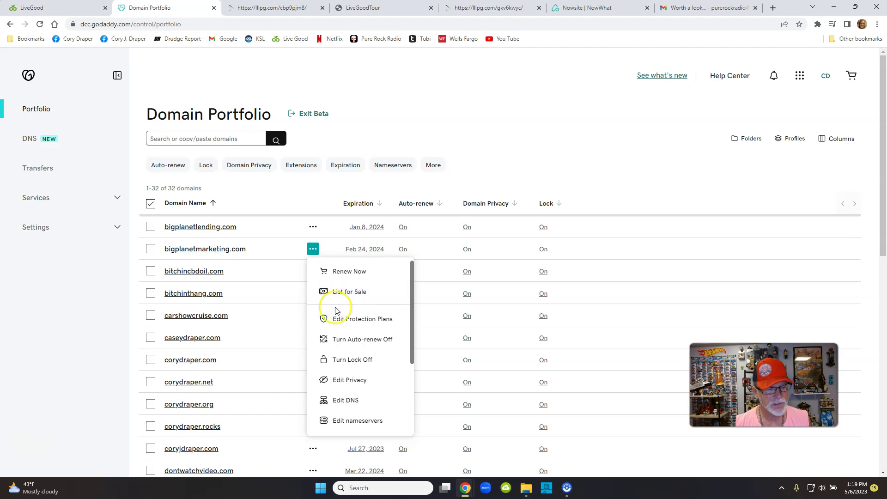
click(342, 402)
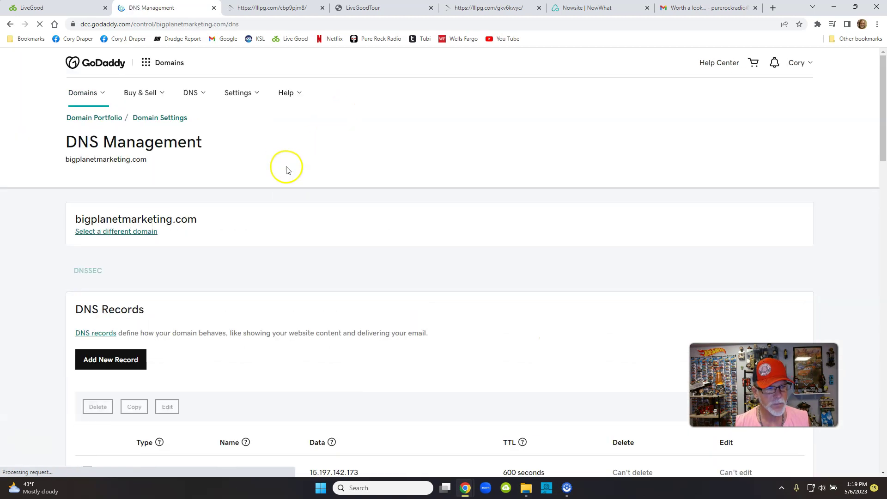
scroll(291, 168, down, 9)
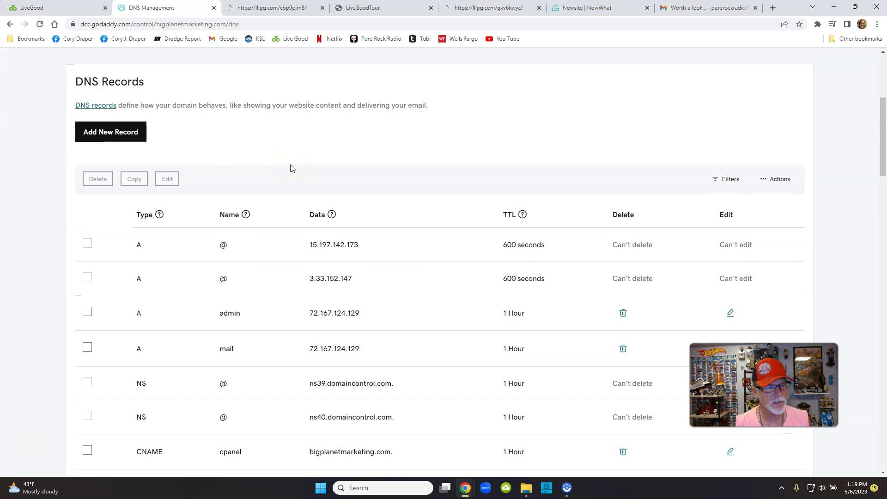
scroll(293, 188, down, 8)
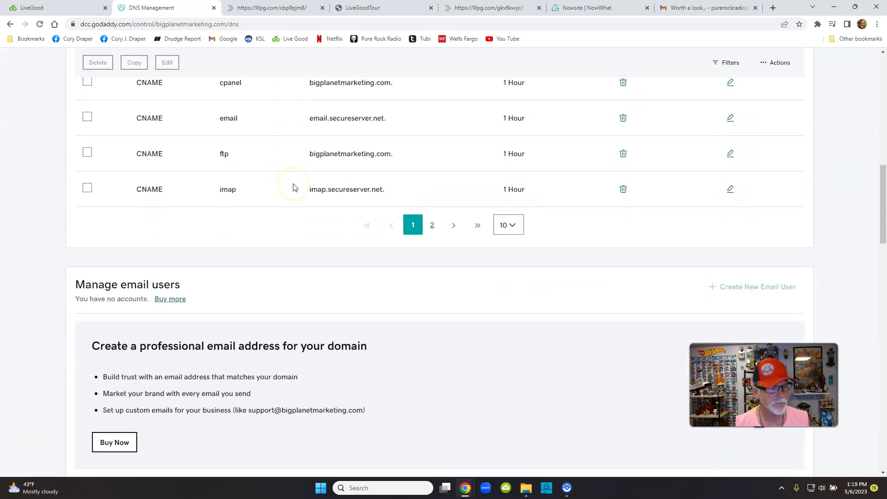
scroll(295, 187, down, 7)
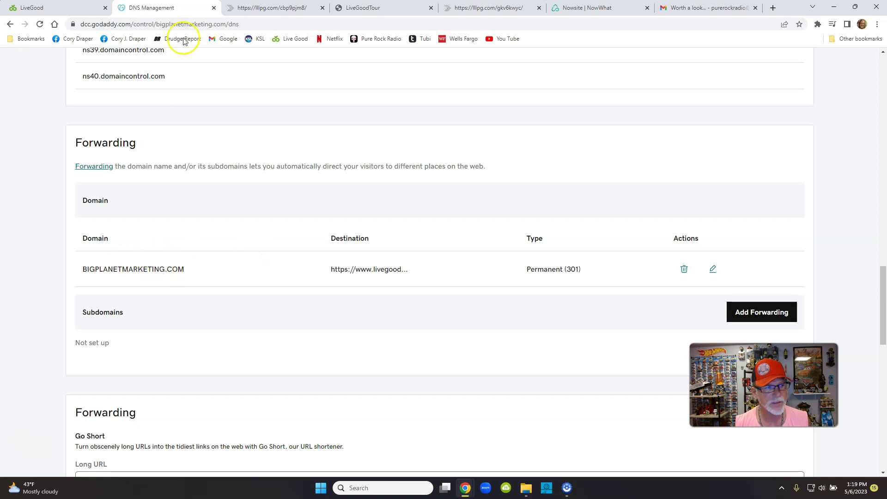
View the Easy Commission Funnel page and the LiveGoodTour page, and highlight the referral username in the LiveGoodTour address
click(268, 9)
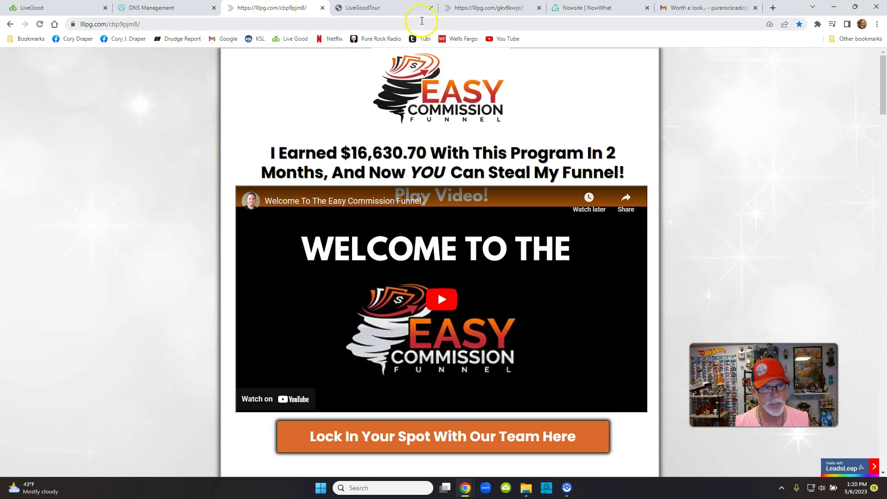
click(388, 9)
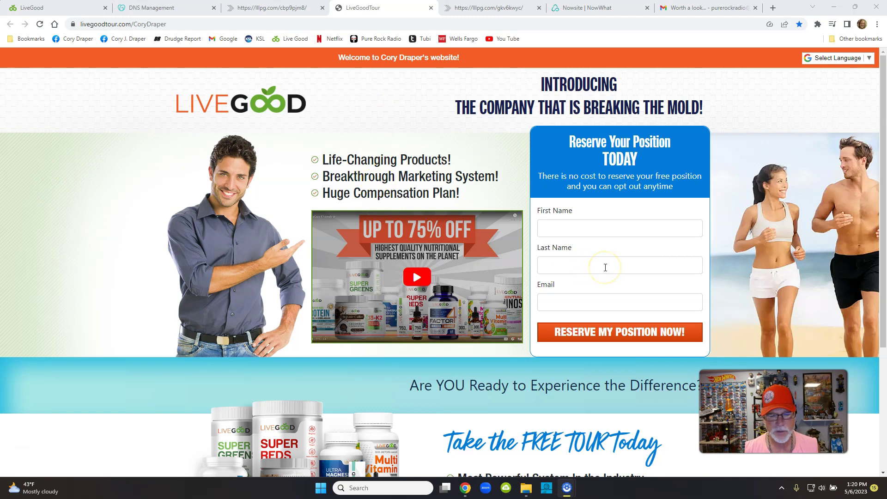
click(163, 24)
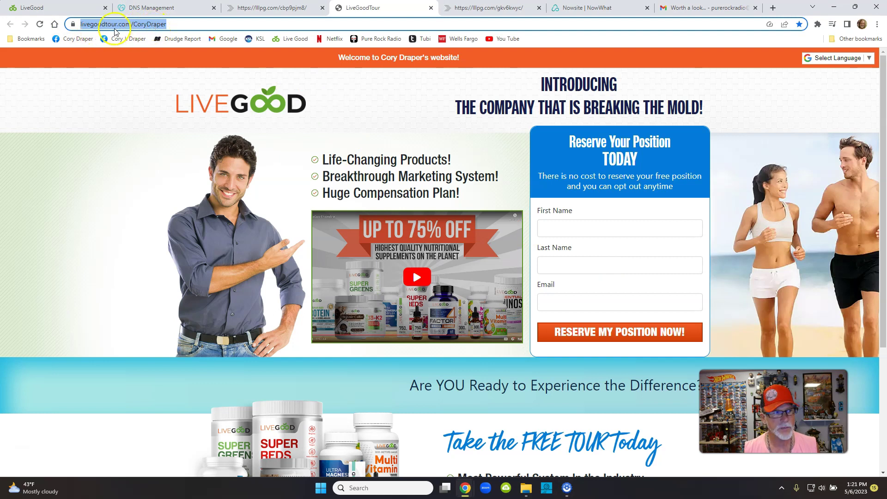
click(161, 23)
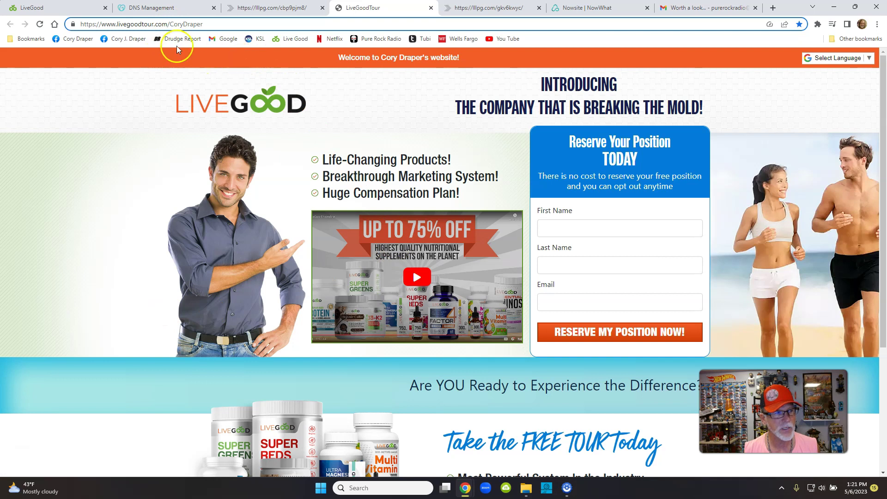
drag(170, 24, 184, 24)
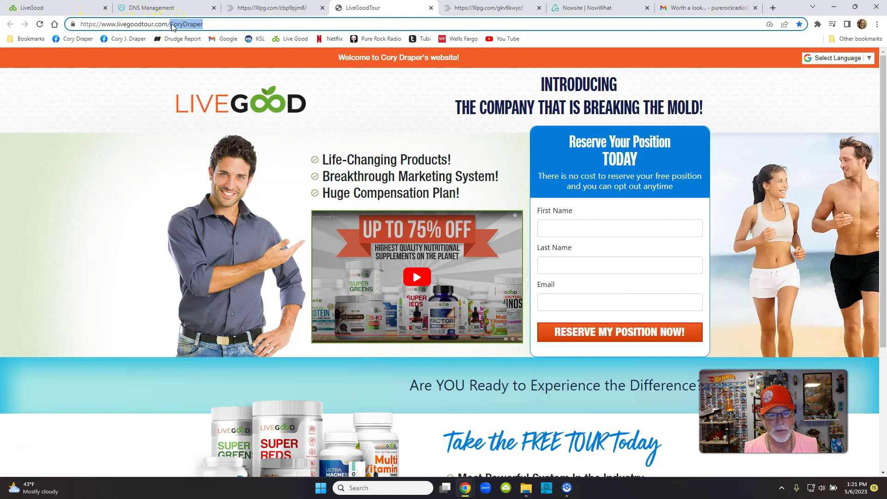
Select and copy the full web address of the LiveGoodTour referral page
click(216, 24)
drag(216, 24, 84, 31)
right_click(111, 26)
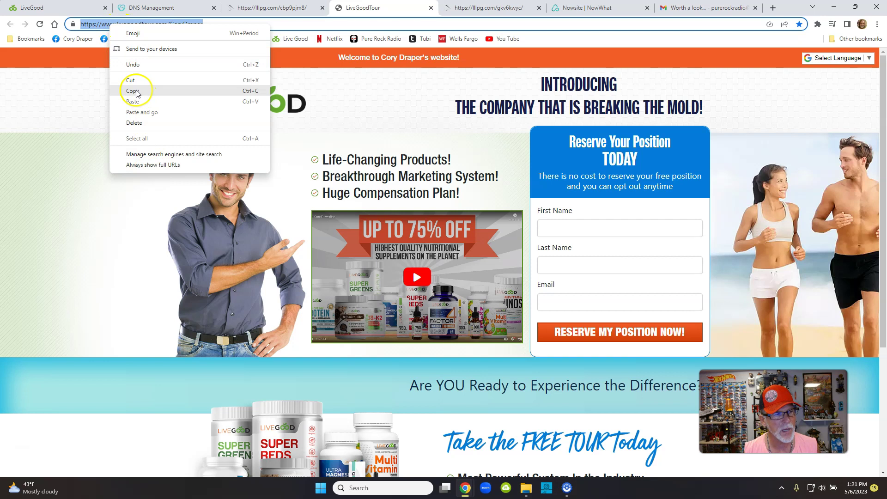
click(165, 9)
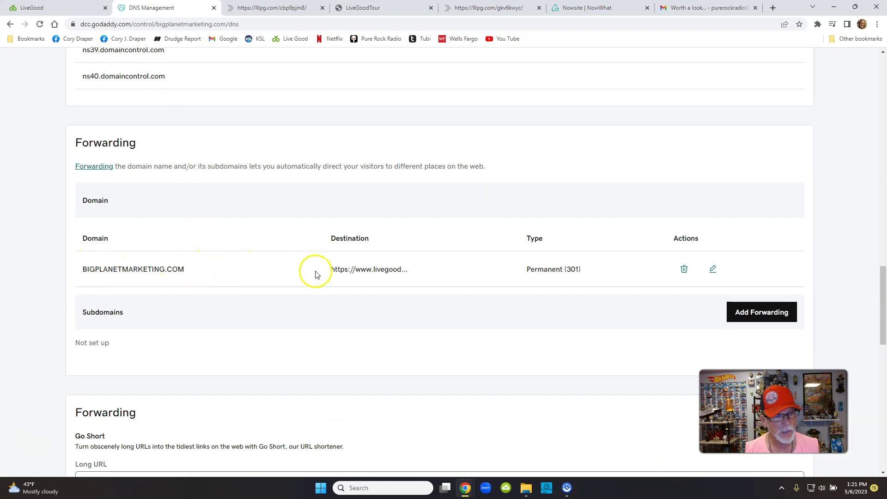
click(713, 271)
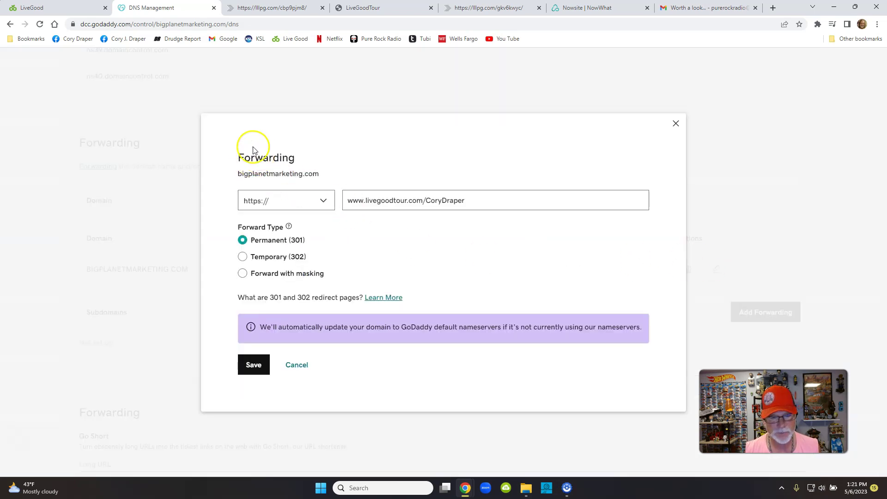
click(257, 8)
click(378, 8)
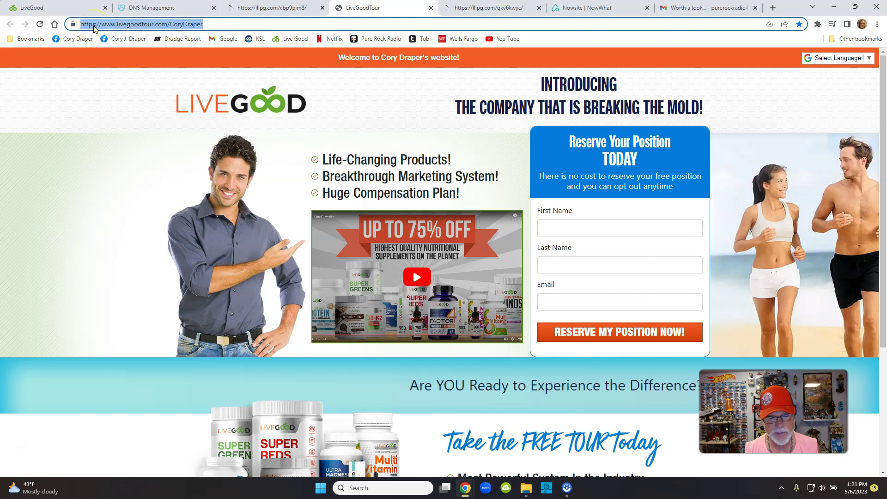
click(138, 9)
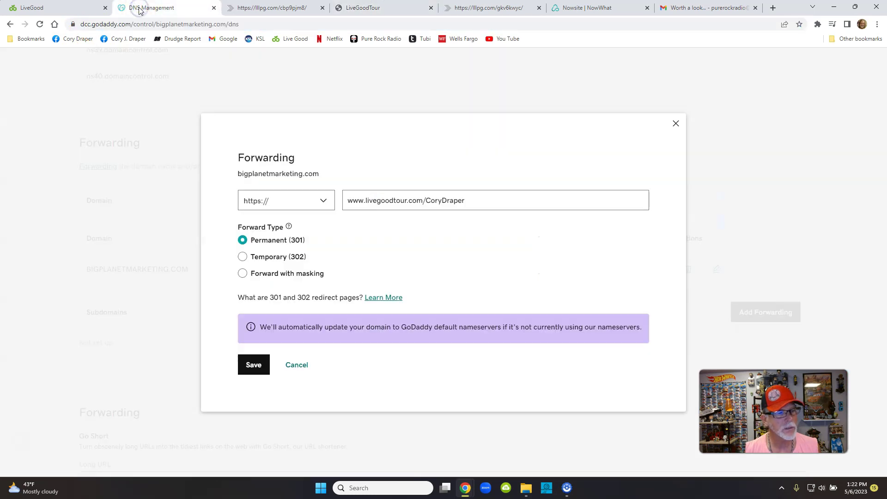
click(325, 201)
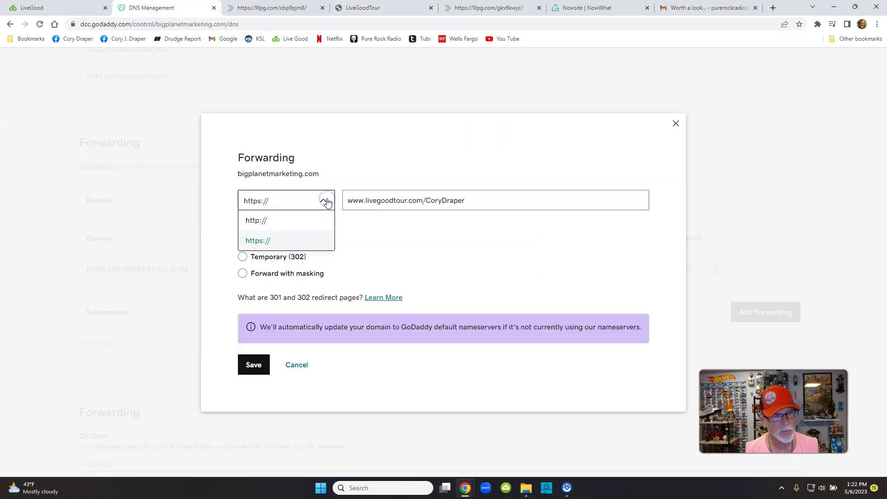
click(259, 242)
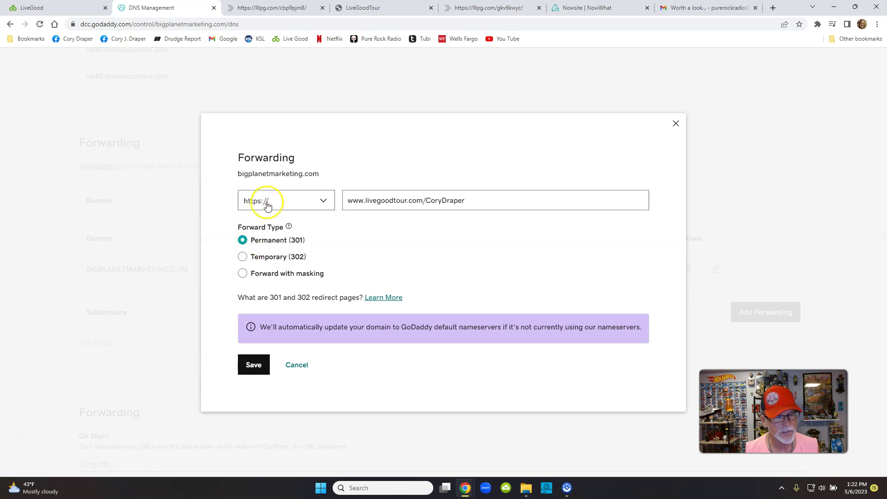
Compare the LiveGoodTour page's address with the destination and Permanent (301) forward type in the forwarding settings
click(362, 7)
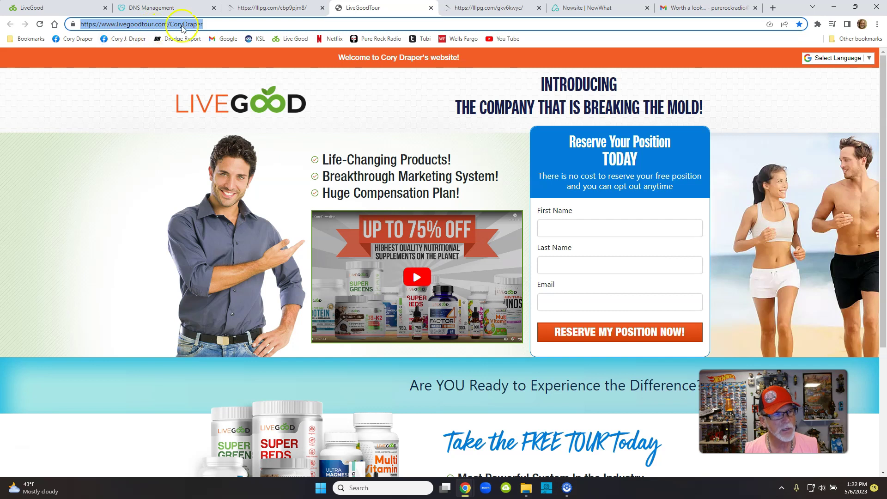
key(ctrl+c)
click(176, 9)
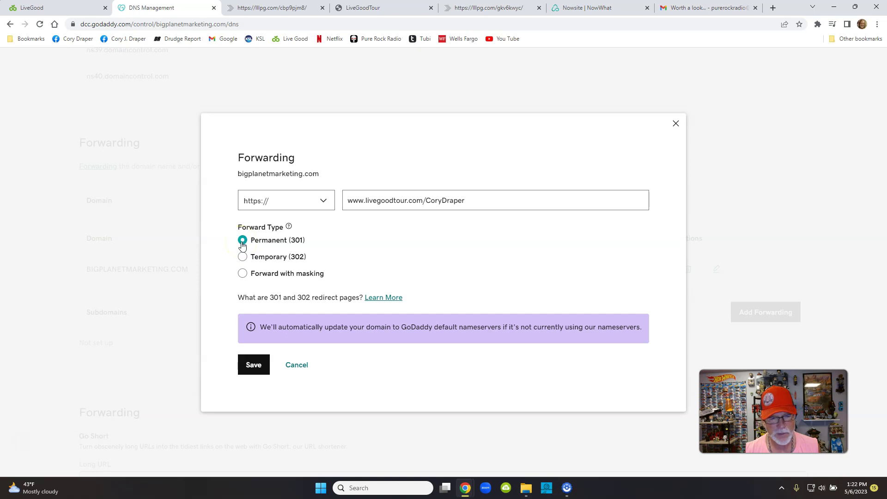
click(256, 369)
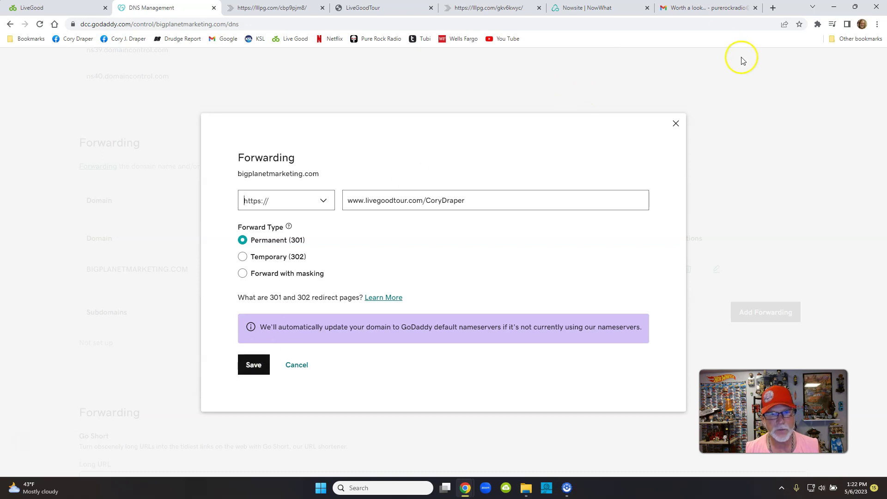
Leave the forwarding settings and return to the account's My Products page
click(10, 24)
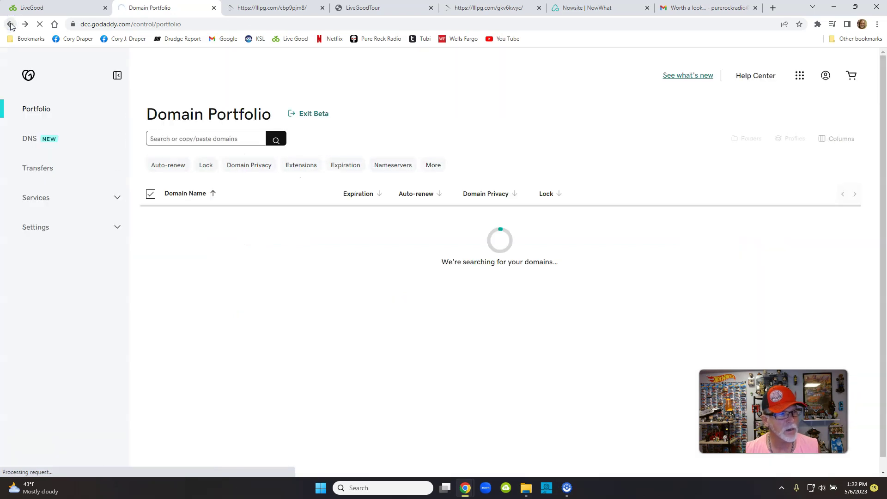
click(11, 24)
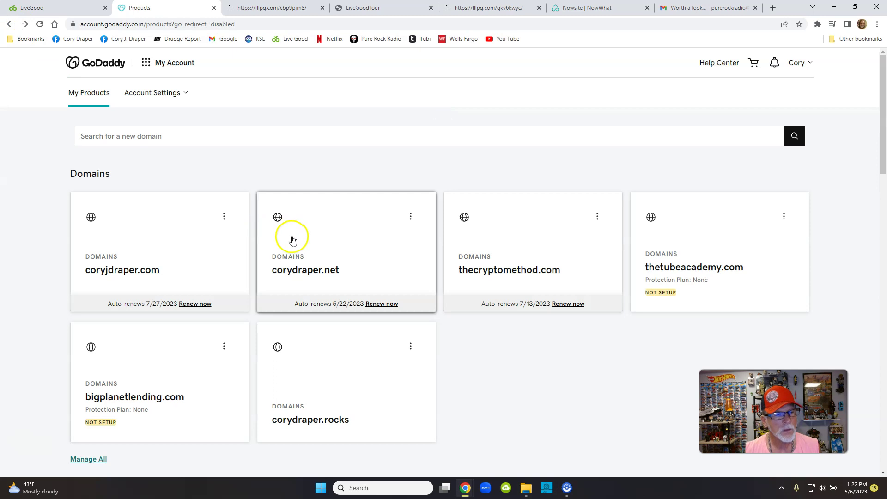
click(97, 67)
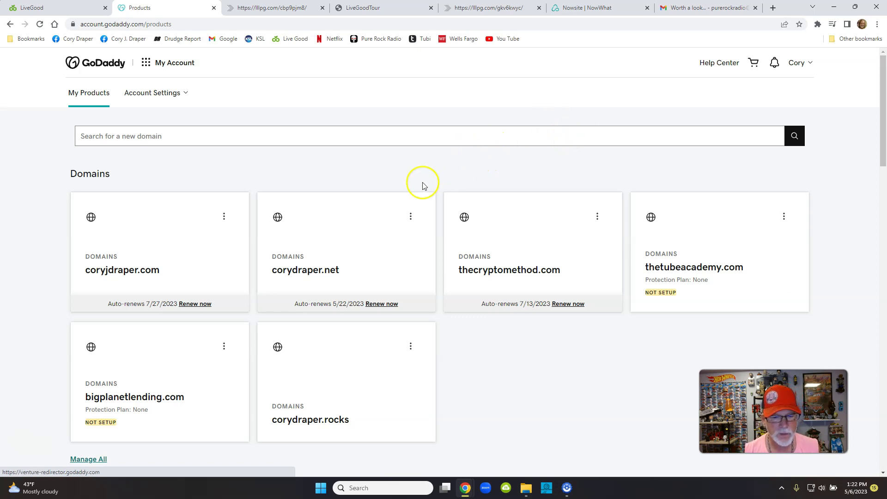
Search for the new domain bigbadvoodoodaddy.com and look through the alternative domain extensions and prices offered
click(118, 134)
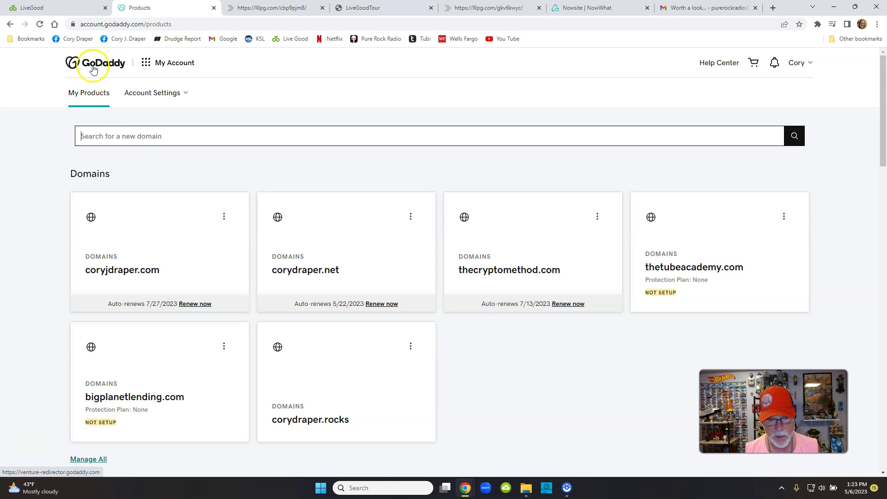
click(148, 135)
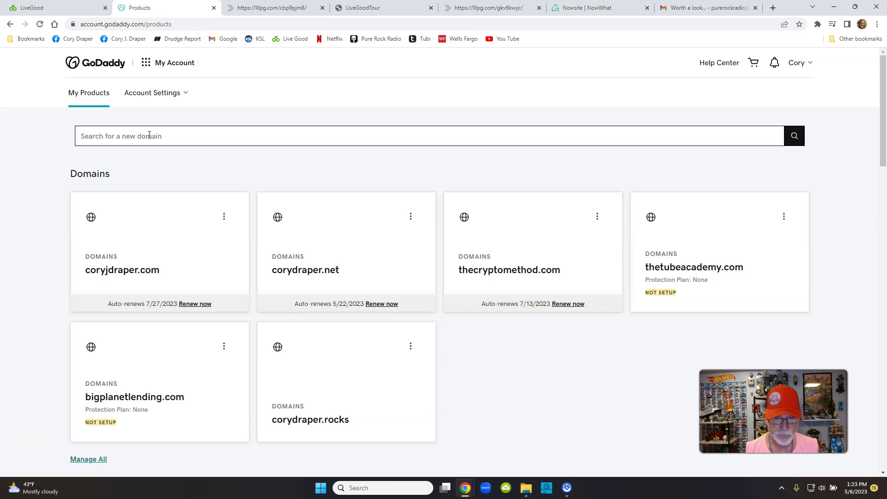
text(bigbadvoodoodaddy.c)
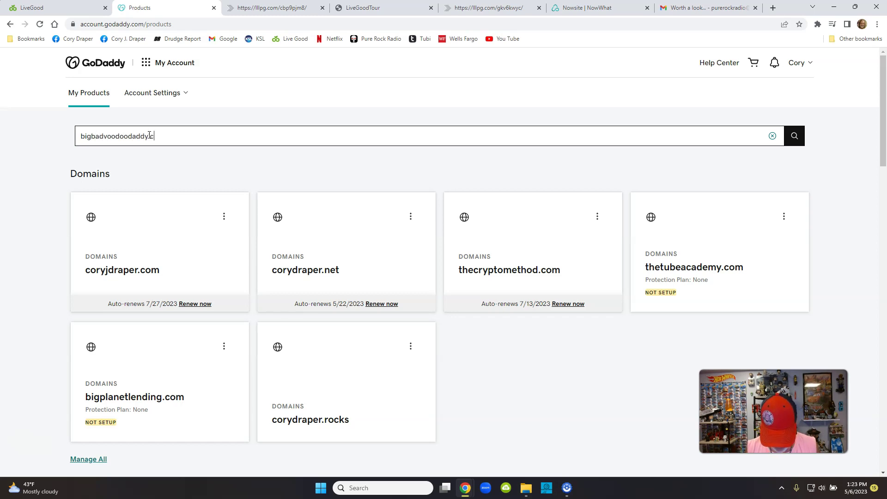
key(Return)
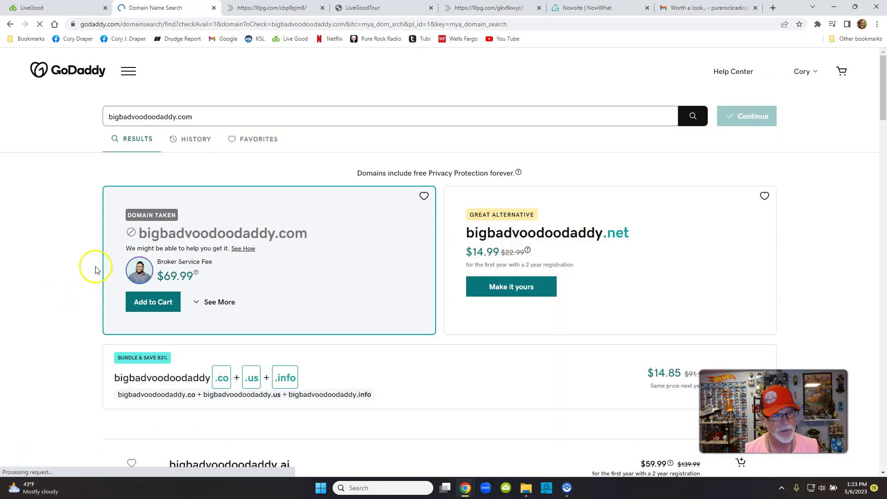
key(super+w)
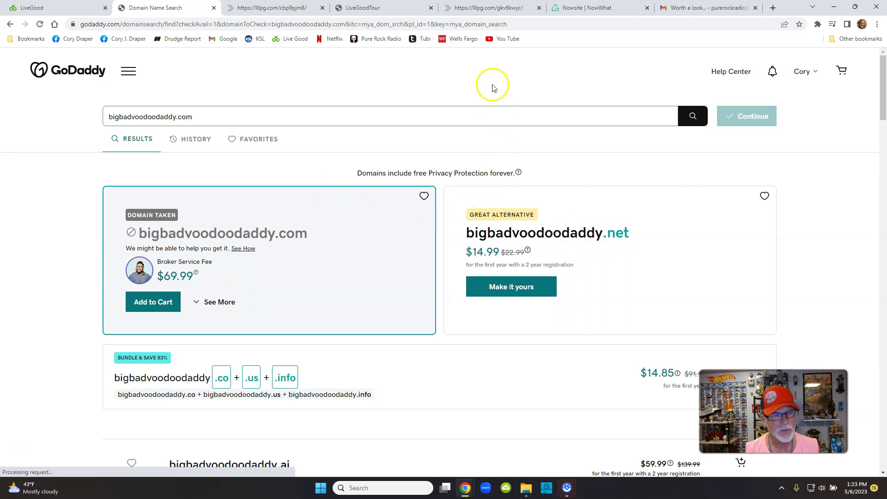
scroll(488, 131, down, 4)
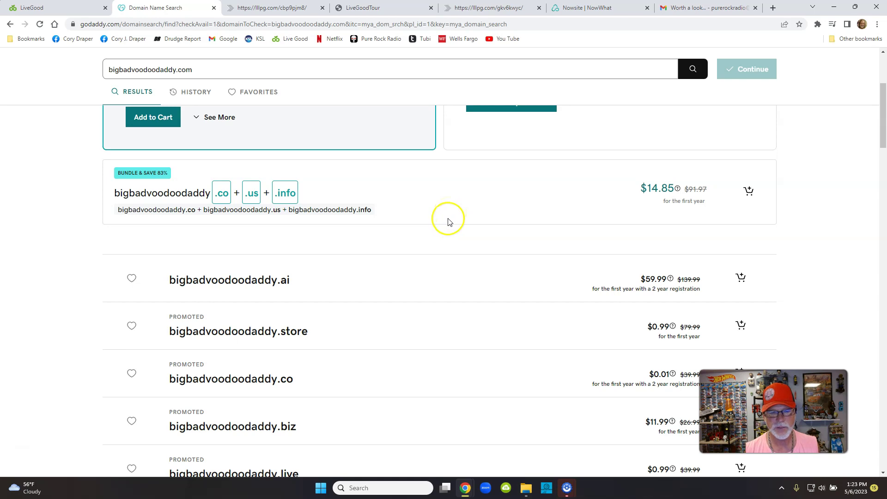
scroll(452, 217, down, 2)
scroll(451, 217, down, 4)
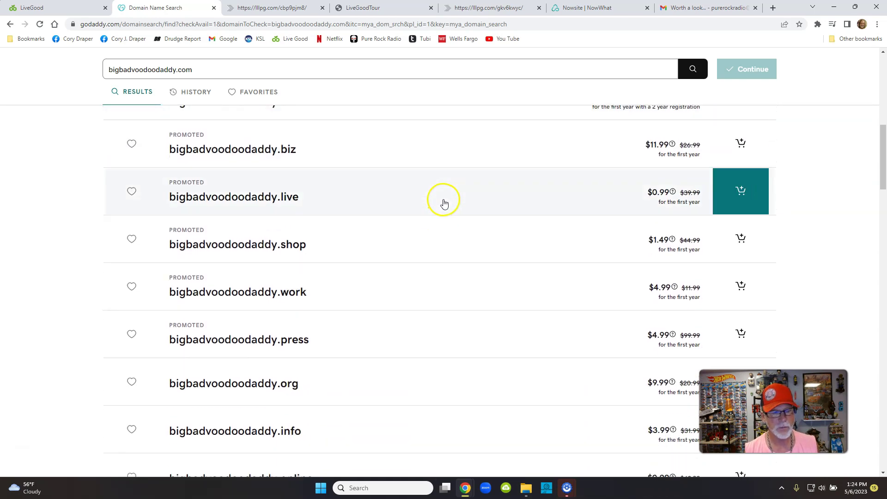
scroll(439, 201, down, 1)
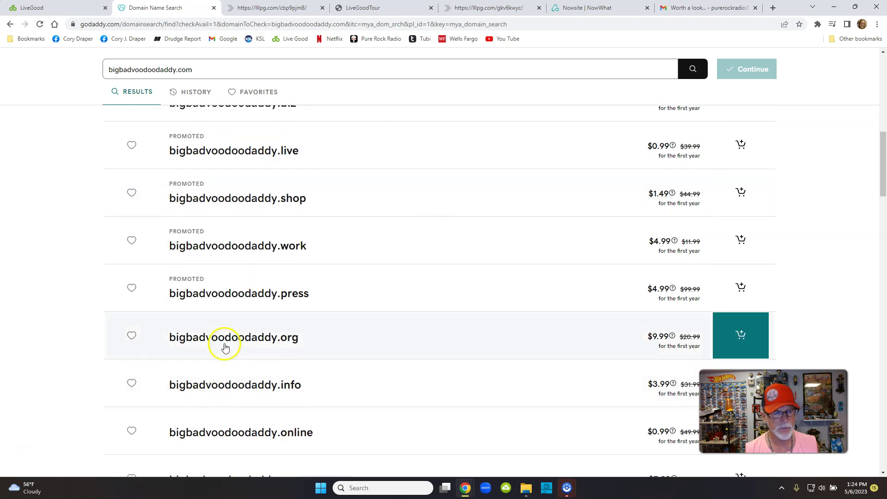